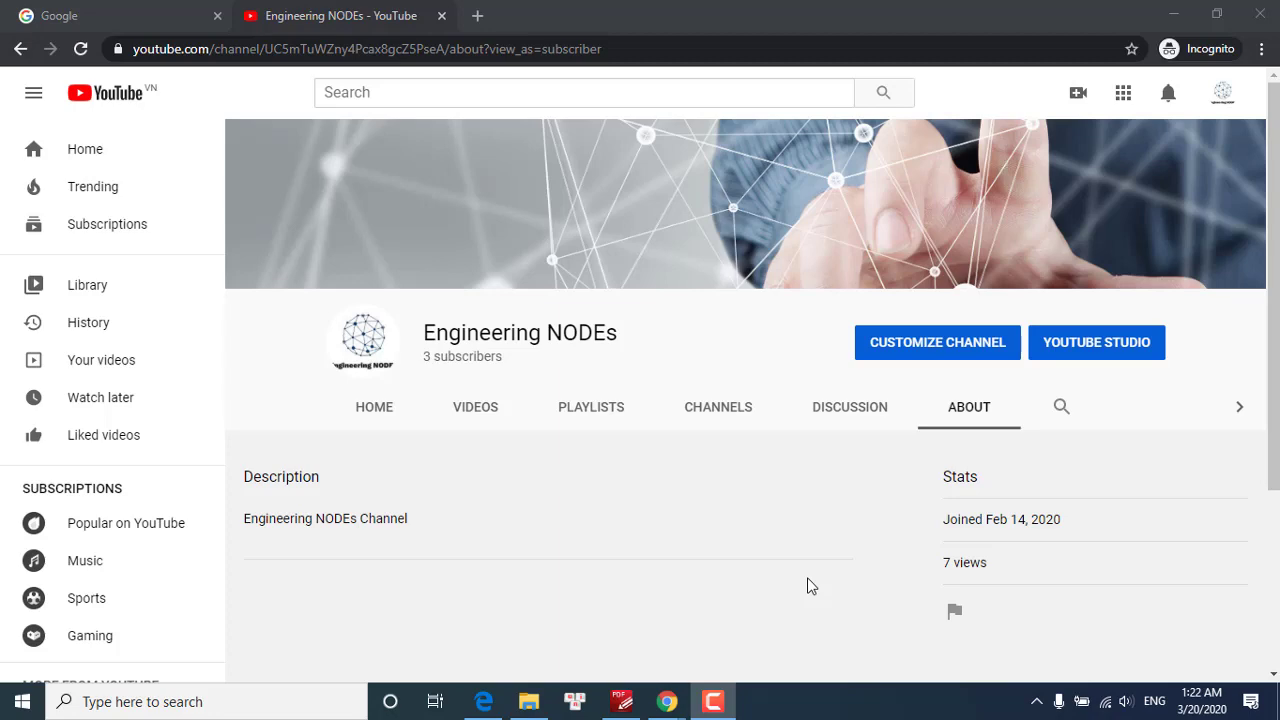
# Launch Tekla Structures from the Windows Start menu
pyautogui.click(22, 701)
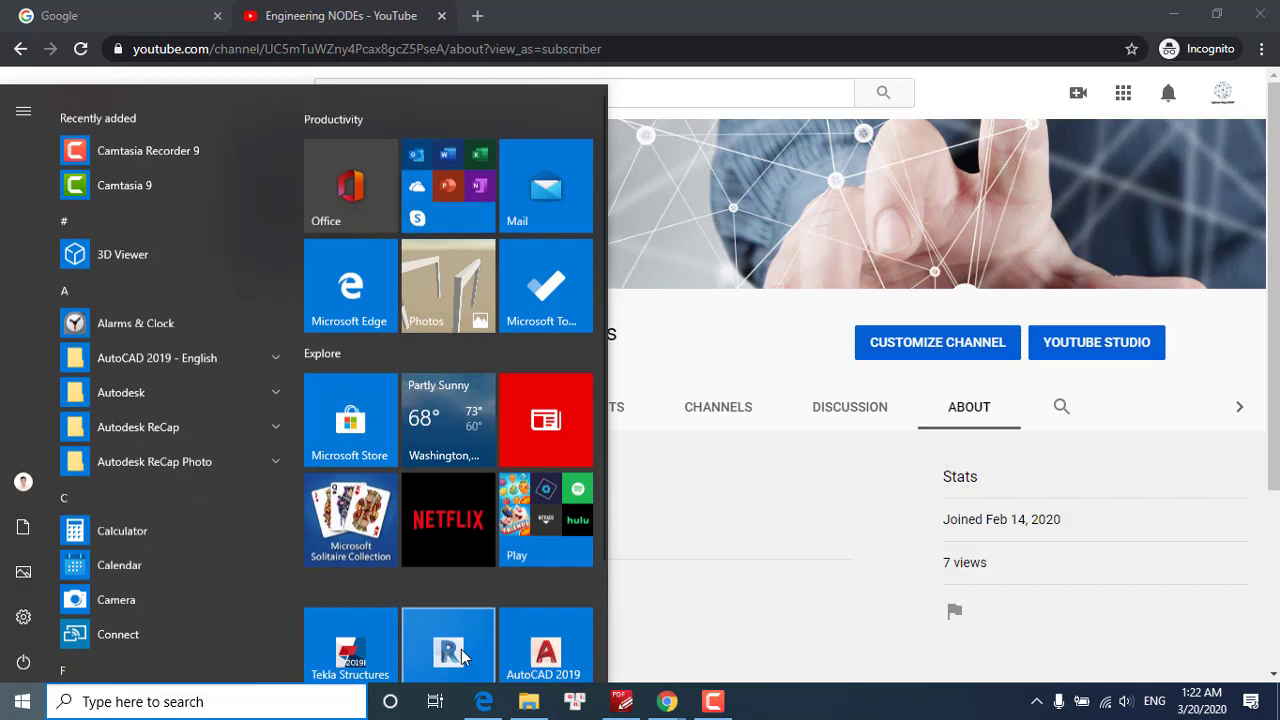
pyautogui.click(350, 632)
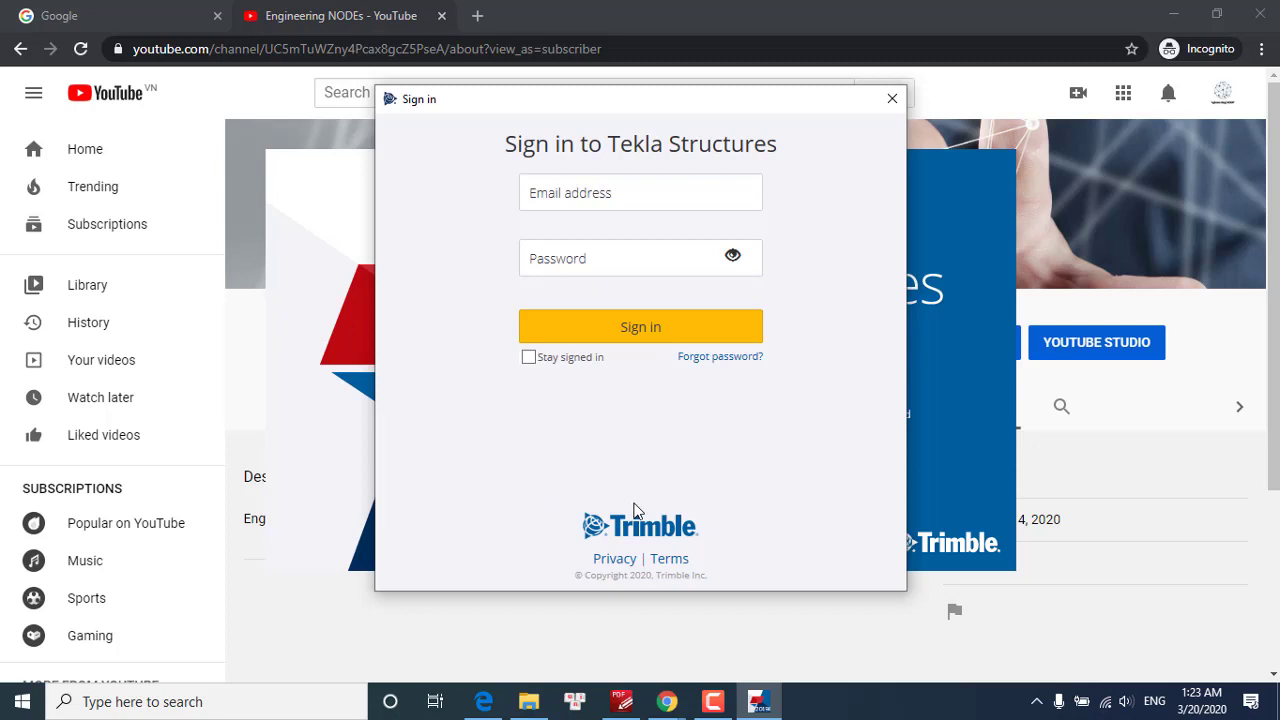
# Sign in to the Trimble account with its e-mail address and password
pyautogui.click(579, 200)
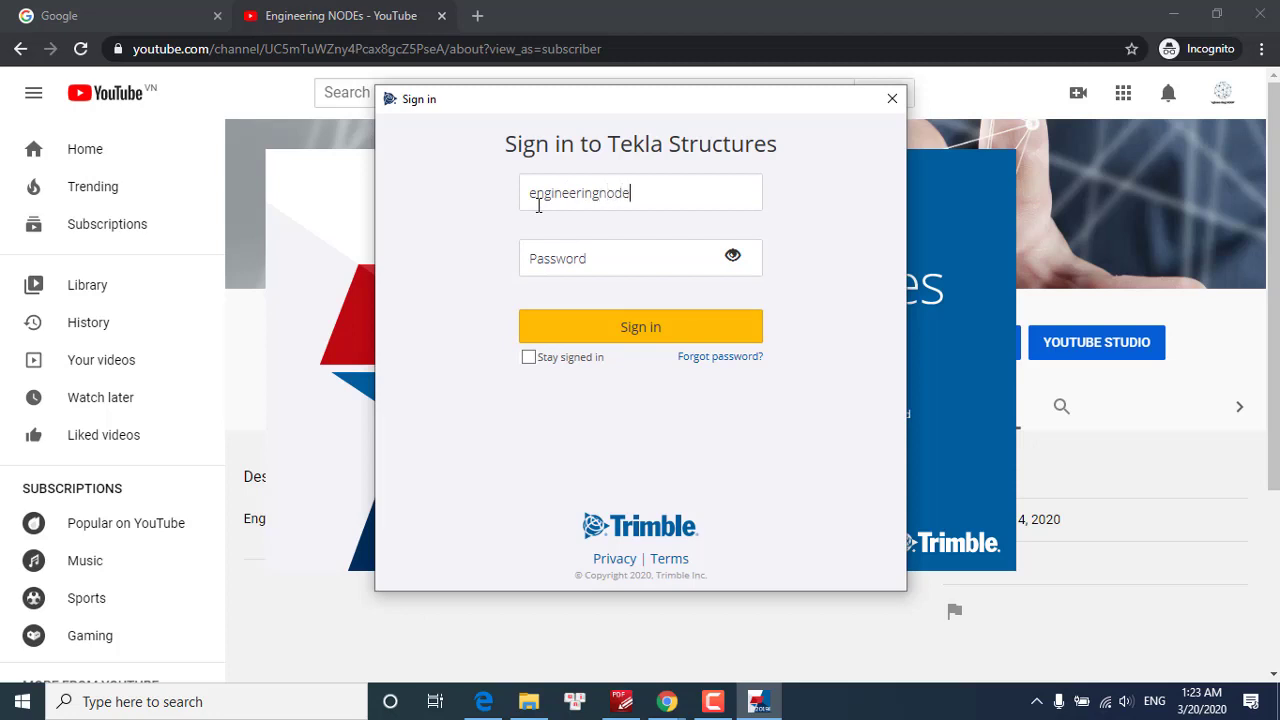
pyautogui.press('Return')
pyautogui.write('********')
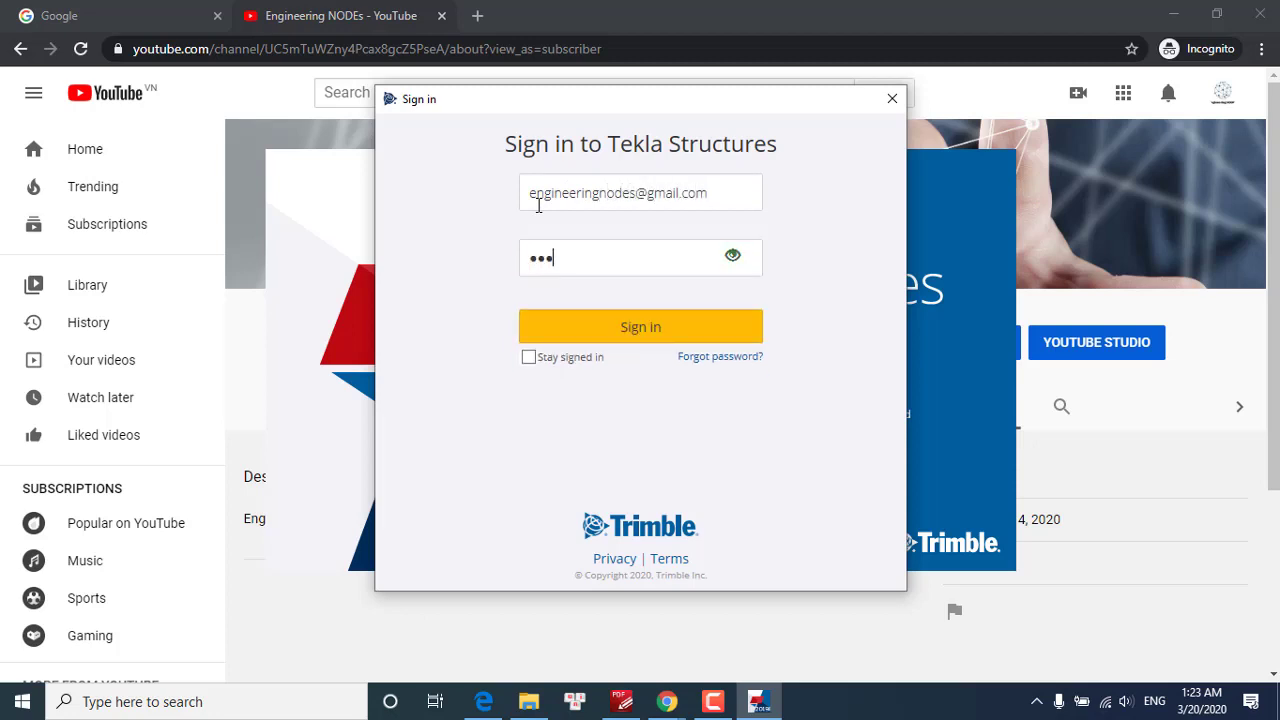
pyautogui.write('*******')
pyautogui.press('Return')
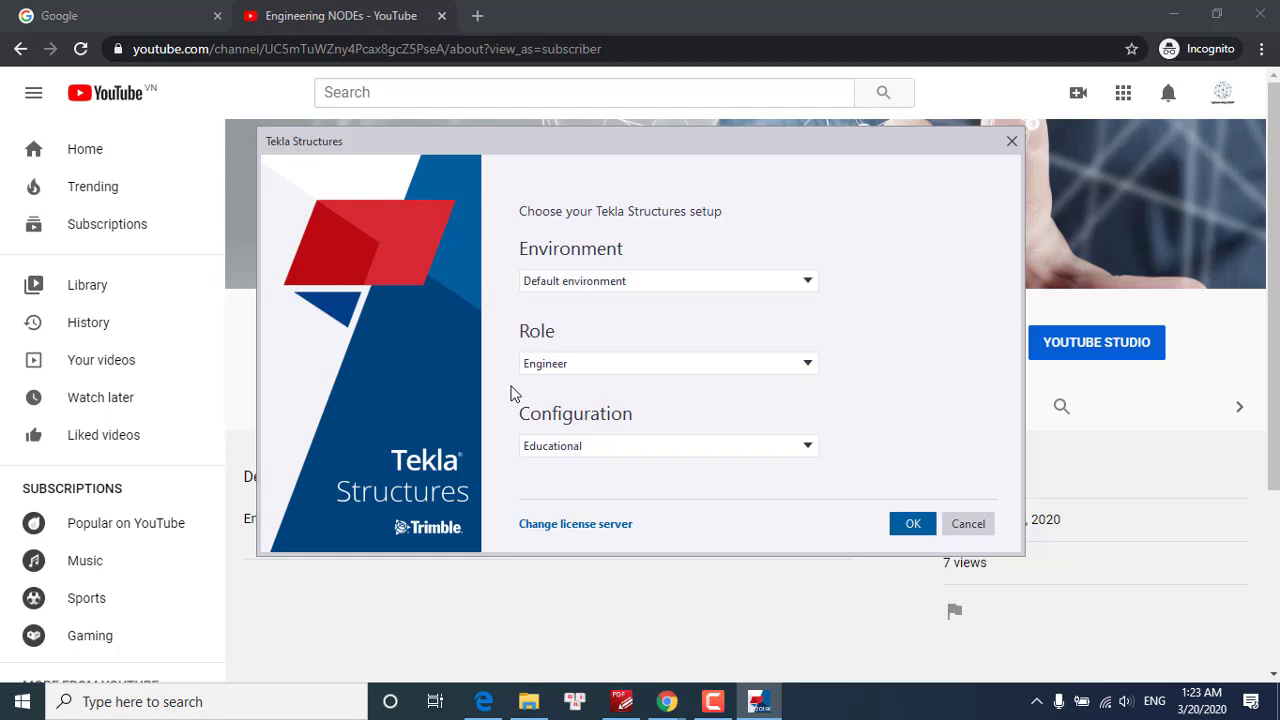
# Confirm setup with Default environment, Engineer role and Educational configuration
pyautogui.click(625, 289)
pyautogui.click(605, 329)
pyautogui.click(568, 368)
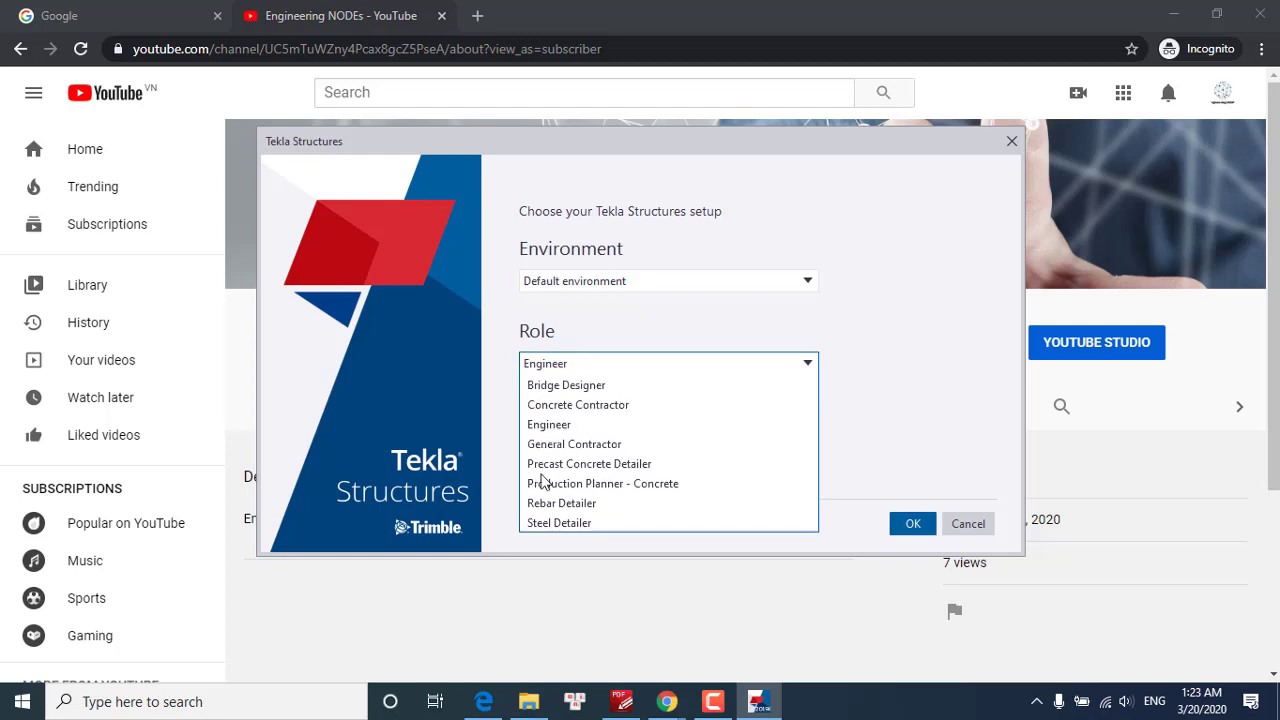
pyautogui.click(573, 427)
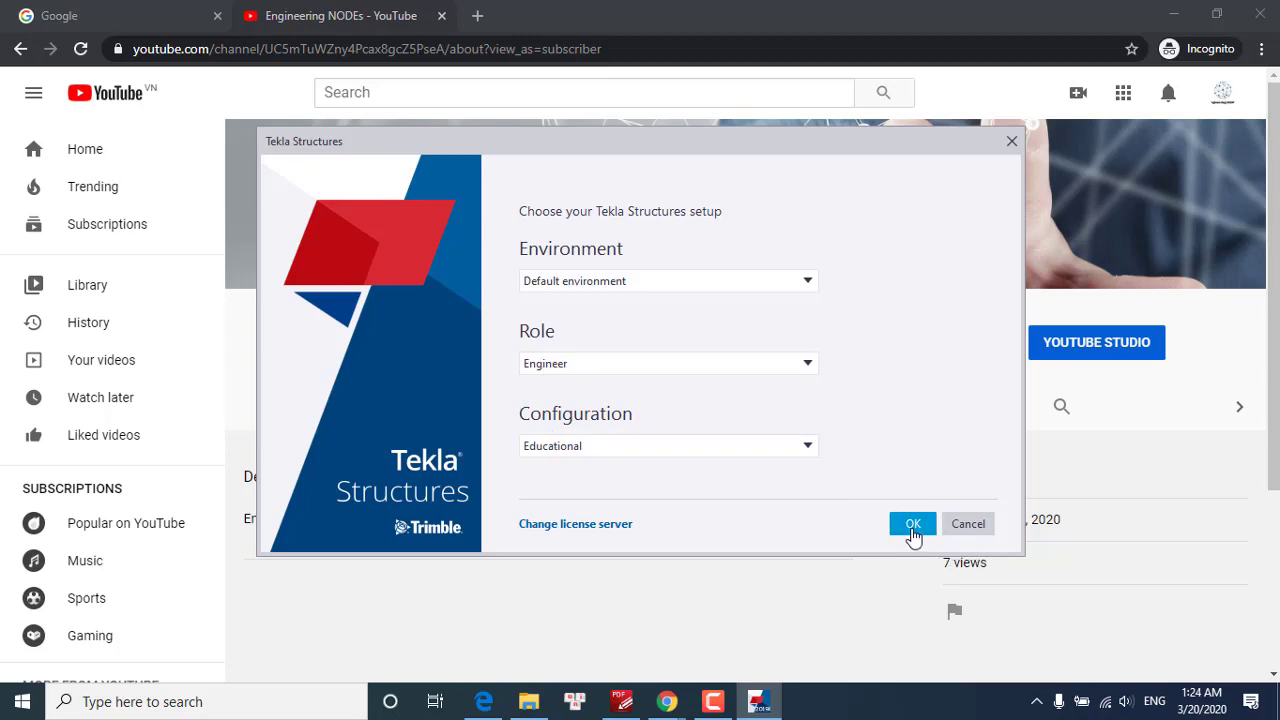
pyautogui.click(913, 532)
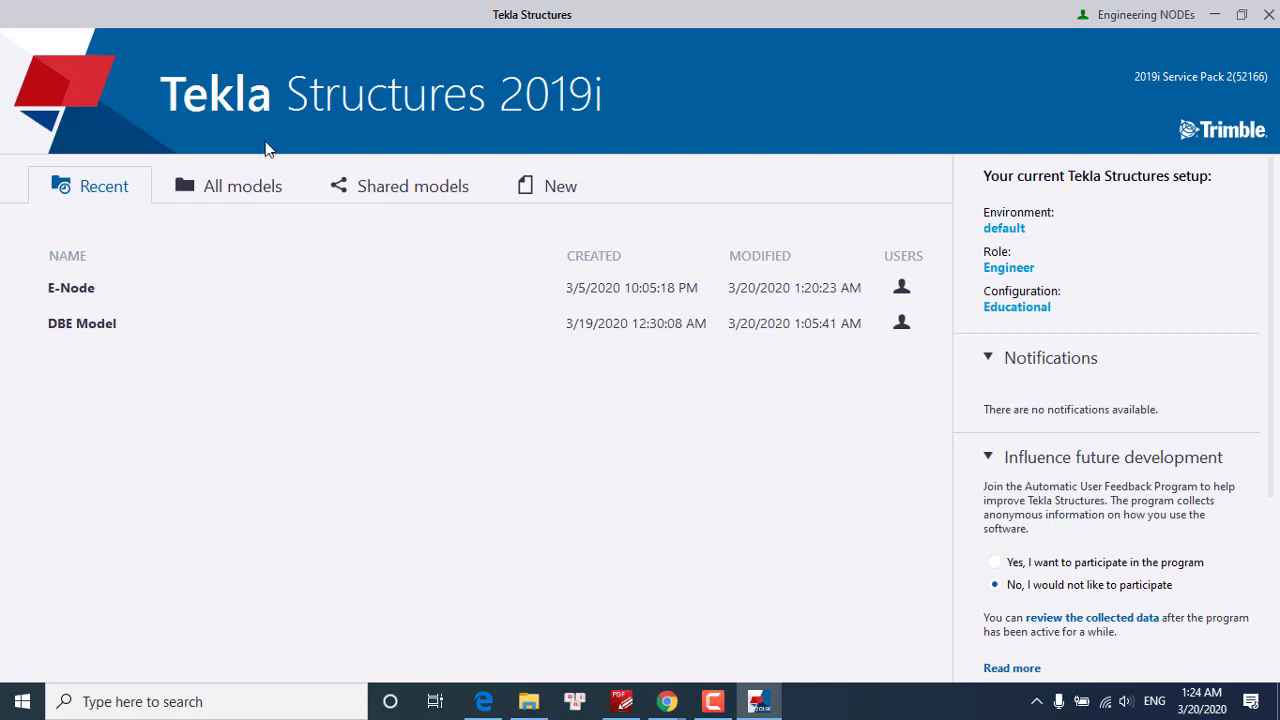
pyautogui.click(229, 196)
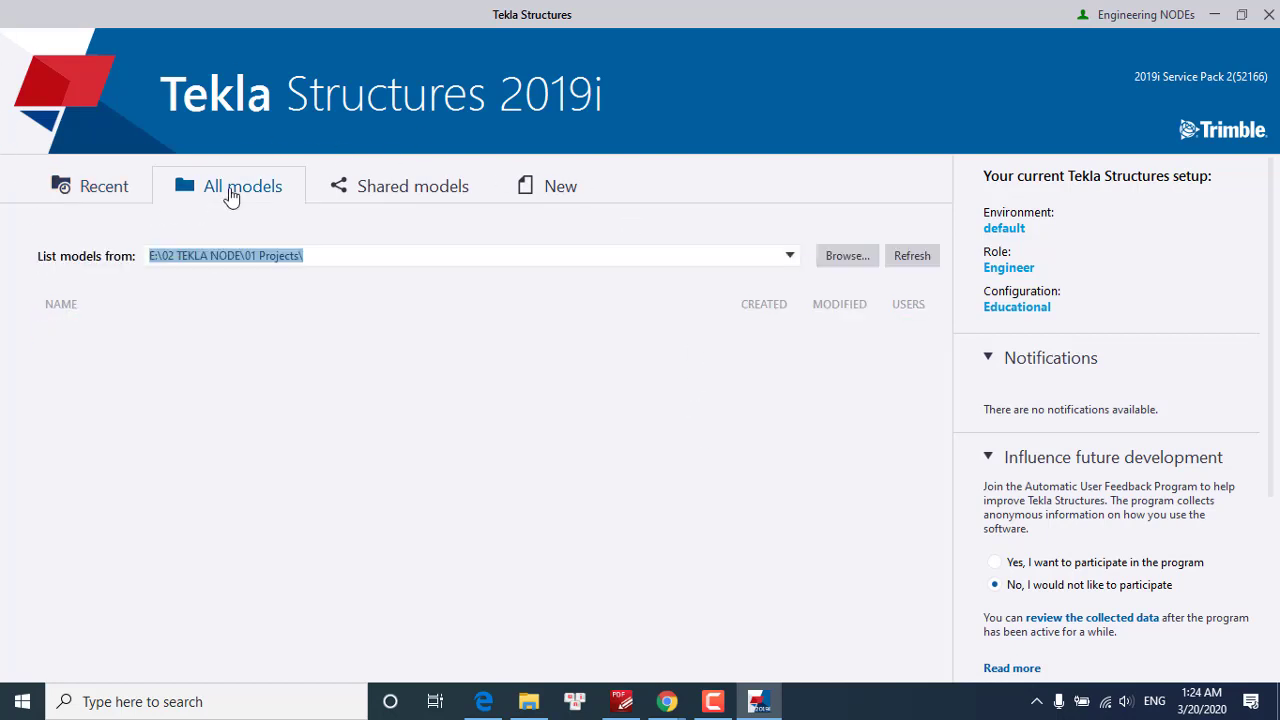
pyautogui.click(422, 193)
pyautogui.click(560, 187)
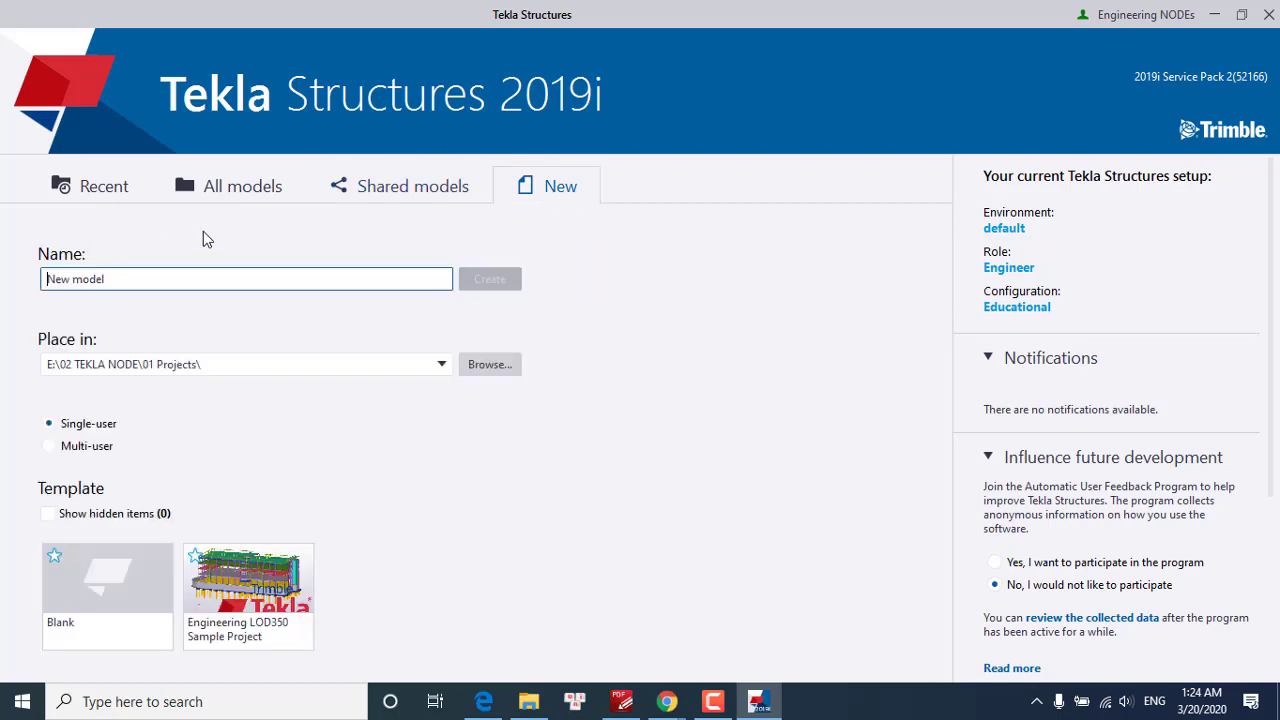
pyautogui.click(95, 195)
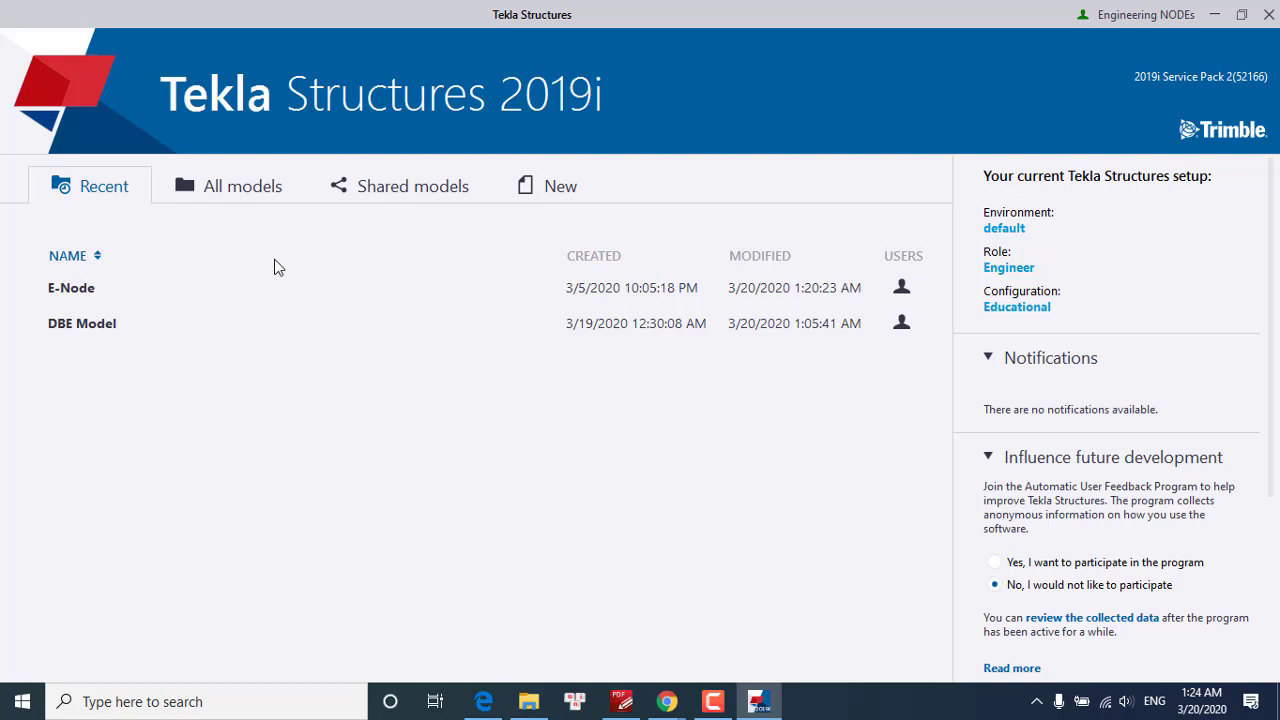
pyautogui.click(240, 196)
pyautogui.click(366, 192)
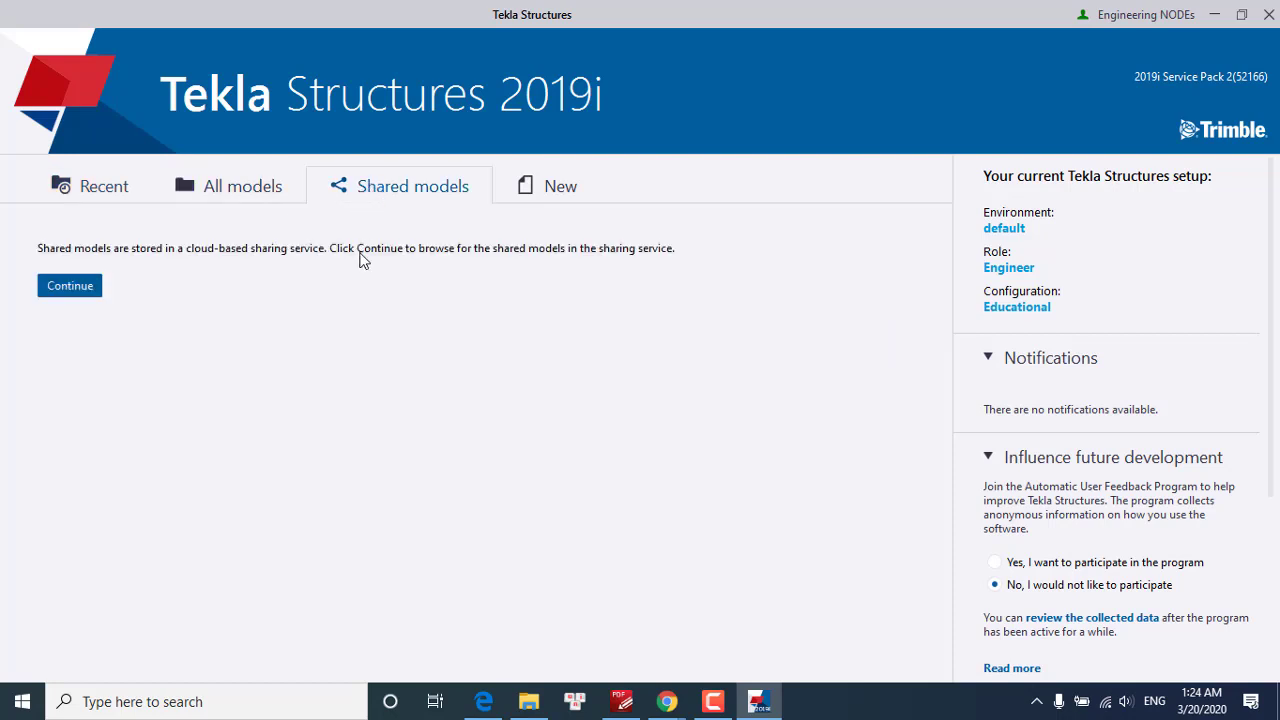
pyautogui.click(135, 196)
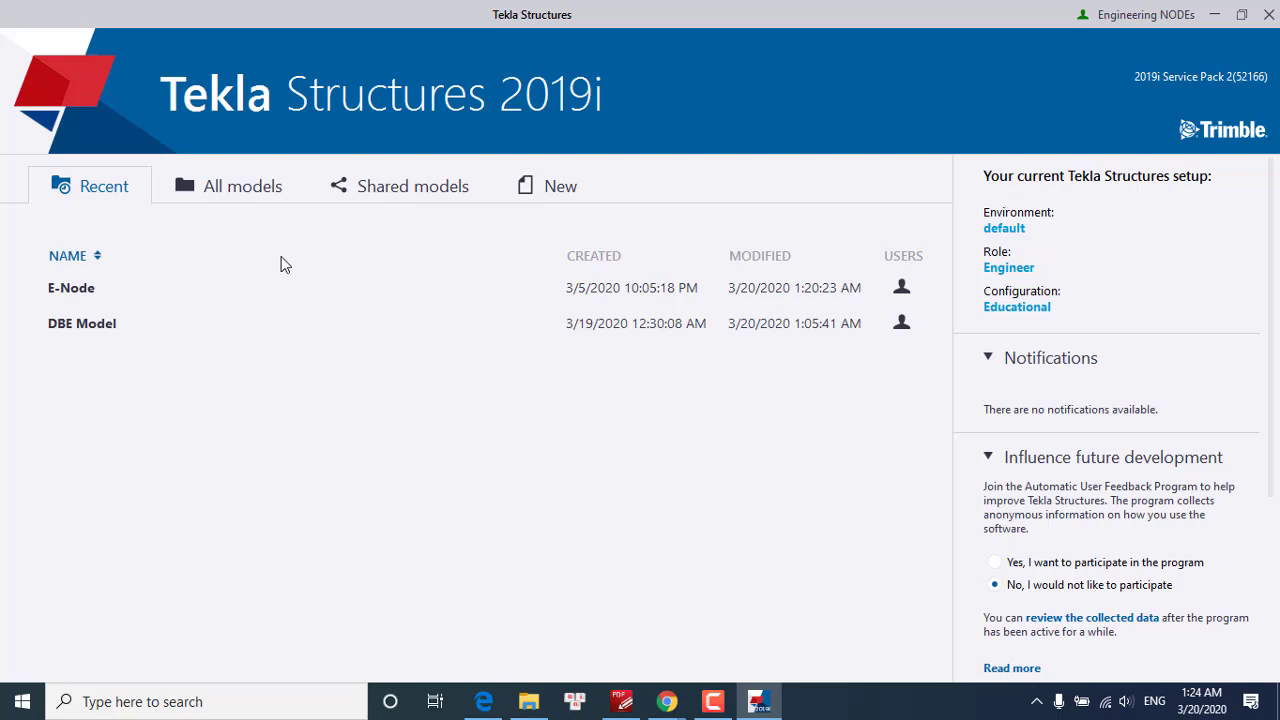
pyautogui.click(242, 192)
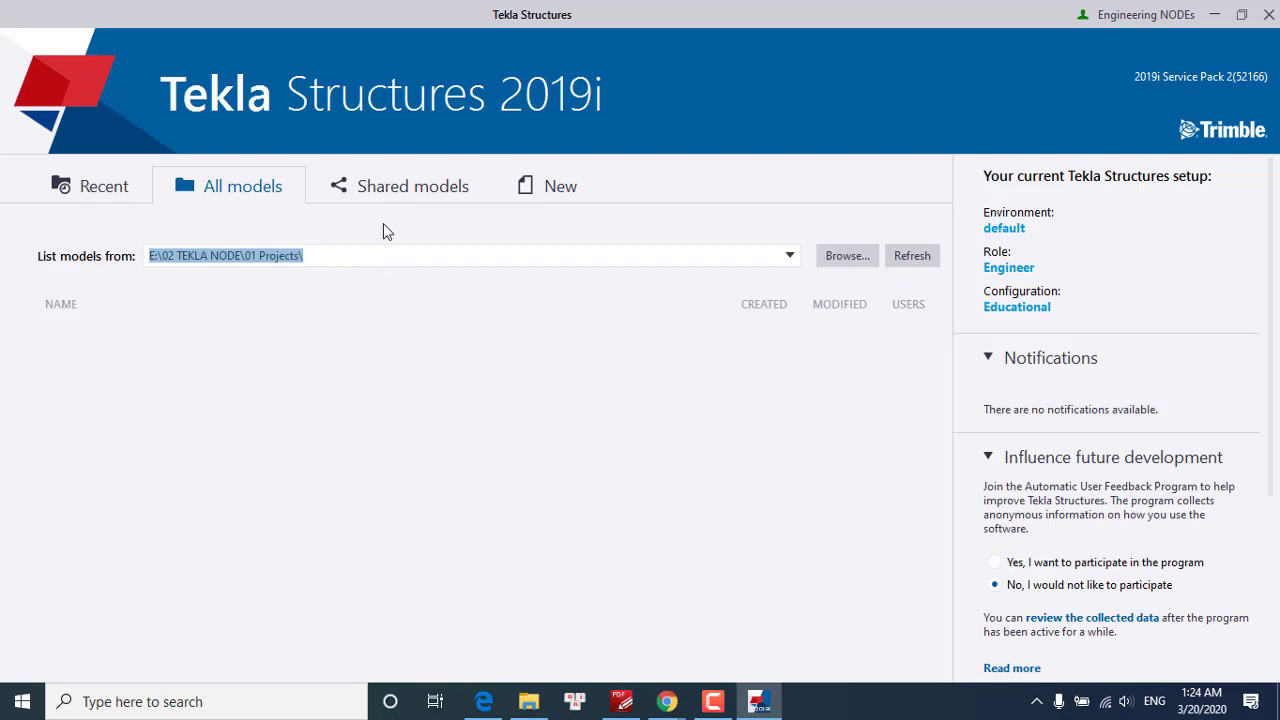
pyautogui.click(395, 186)
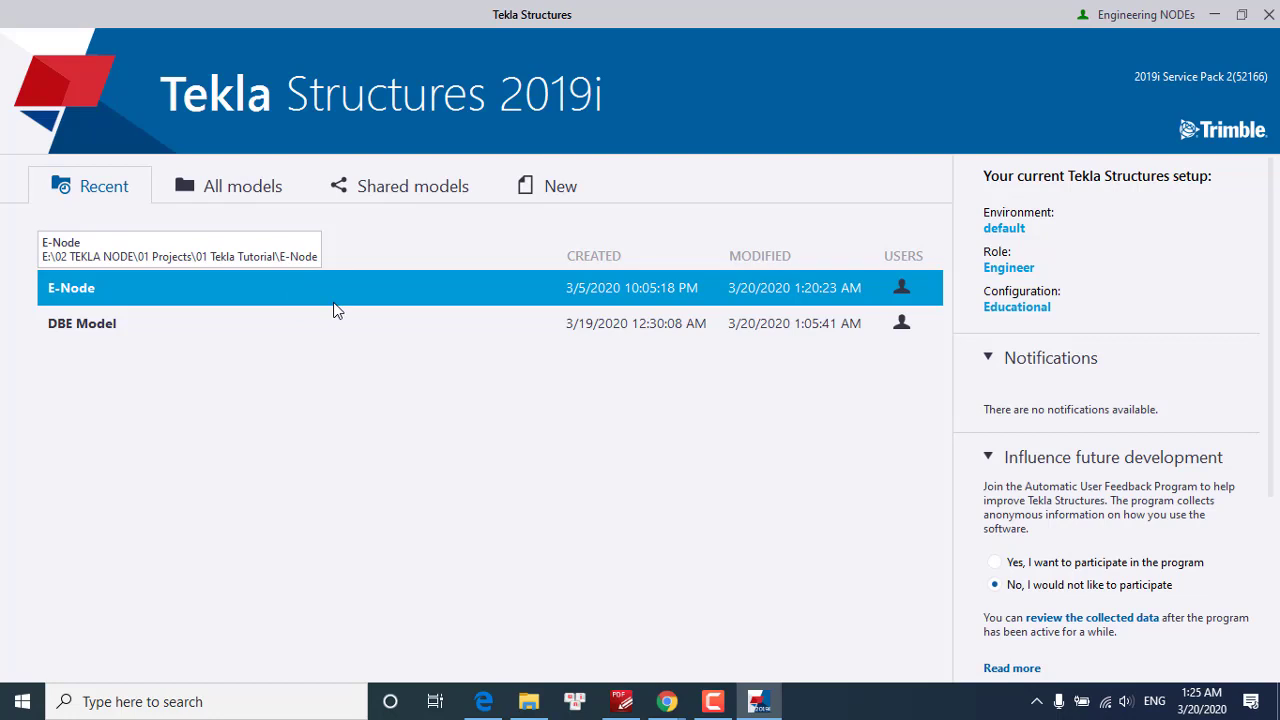
# Open the E-Node model from the Recent list
pyautogui.doubleClick(210, 298)
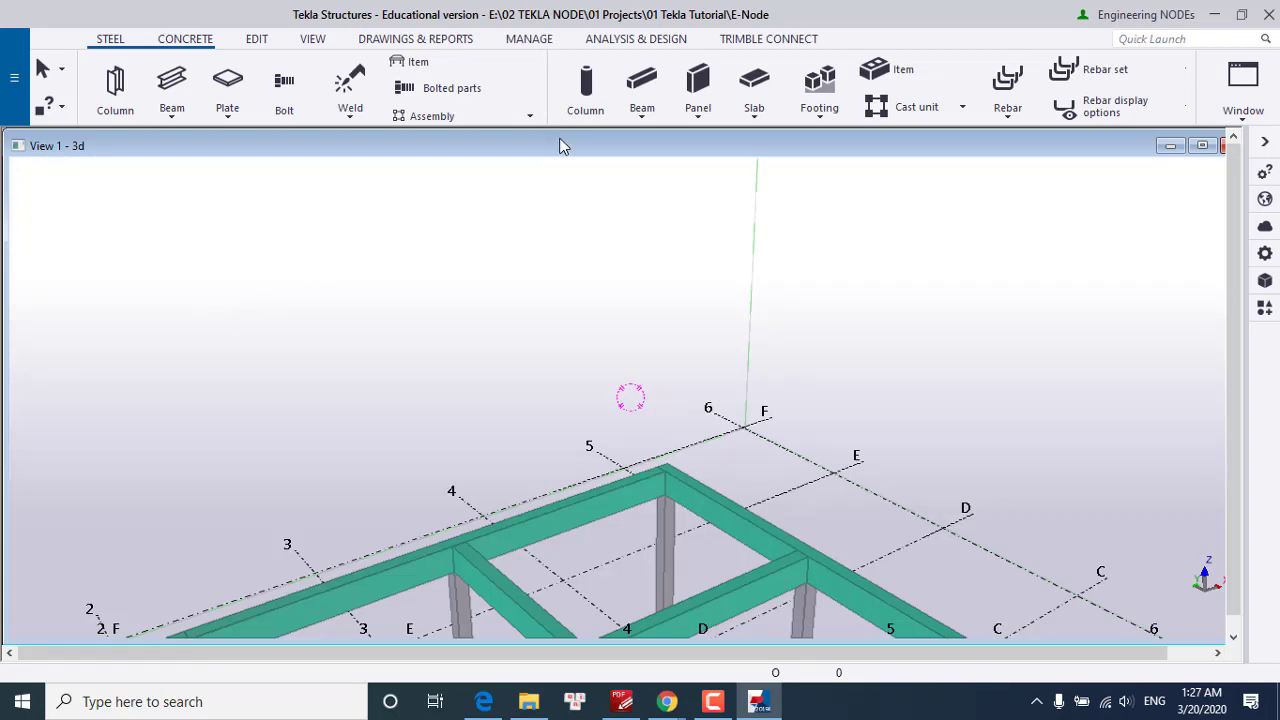
# Maximize the View 1 - 3d window and orbit the E-Node frame slightly
pyautogui.doubleClick(562, 146)
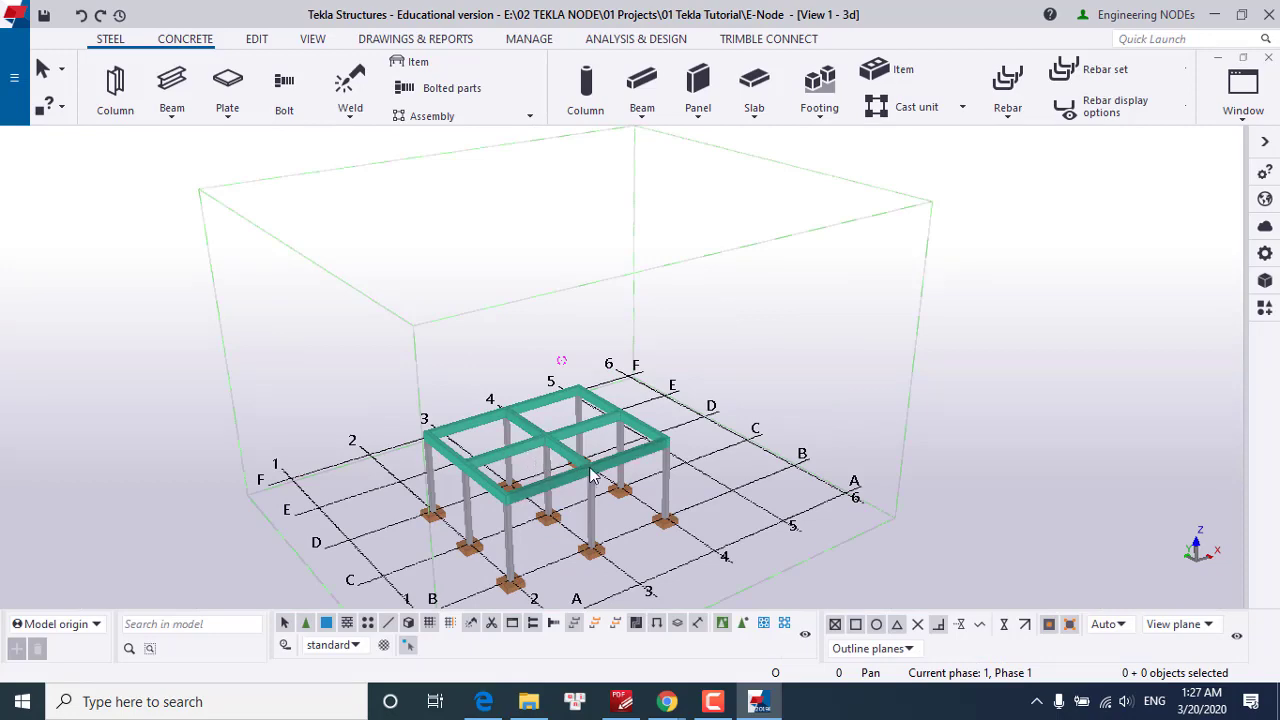
pyautogui.keyDown('ctrl'); pyautogui.moveTo(535, 462); pyautogui.dragTo(562, 470, button='middle'); pyautogui.keyUp('ctrl')
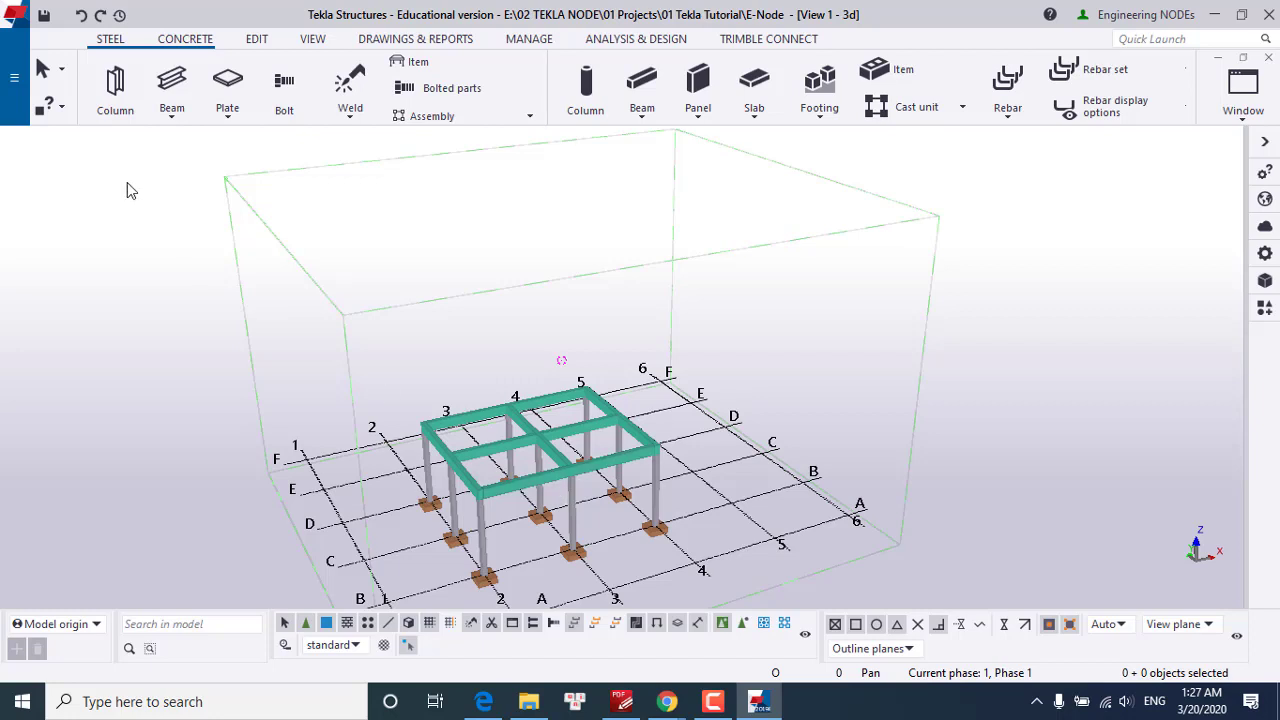
# Start listing all models and browse for a different folder, opening on 01 Projects
pyautogui.click(14, 77)
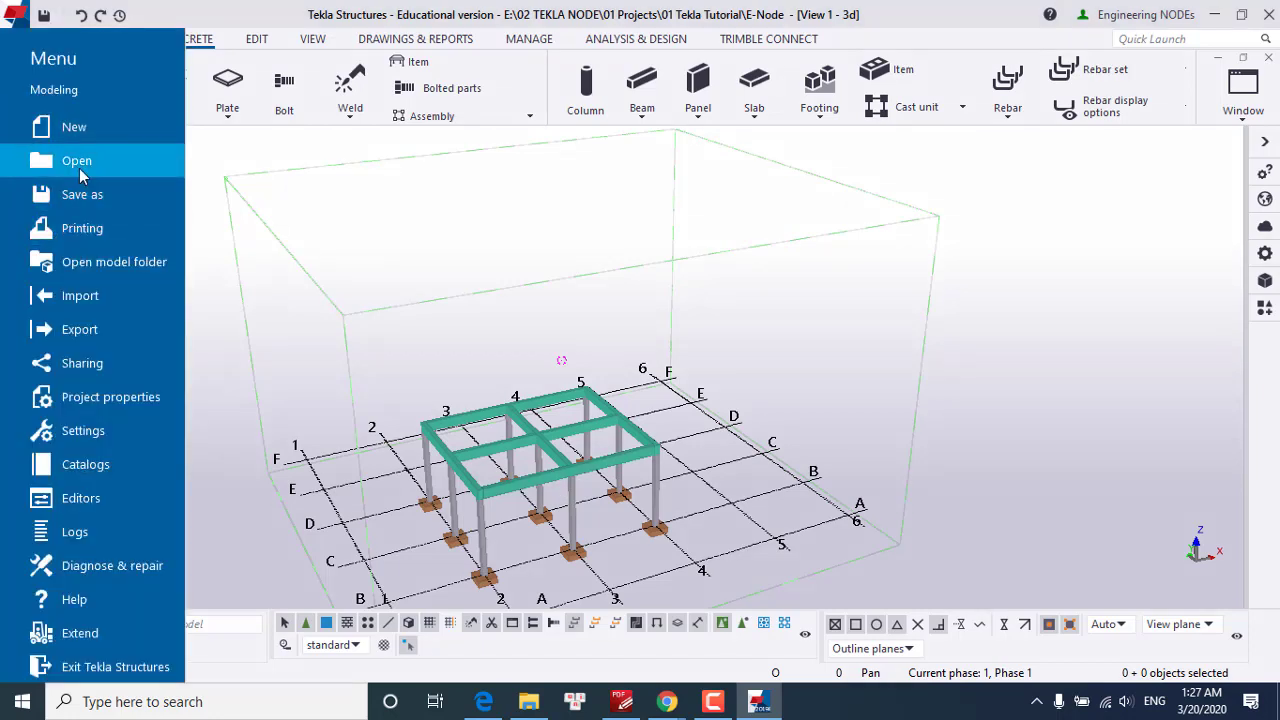
pyautogui.click(79, 165)
pyautogui.click(220, 118)
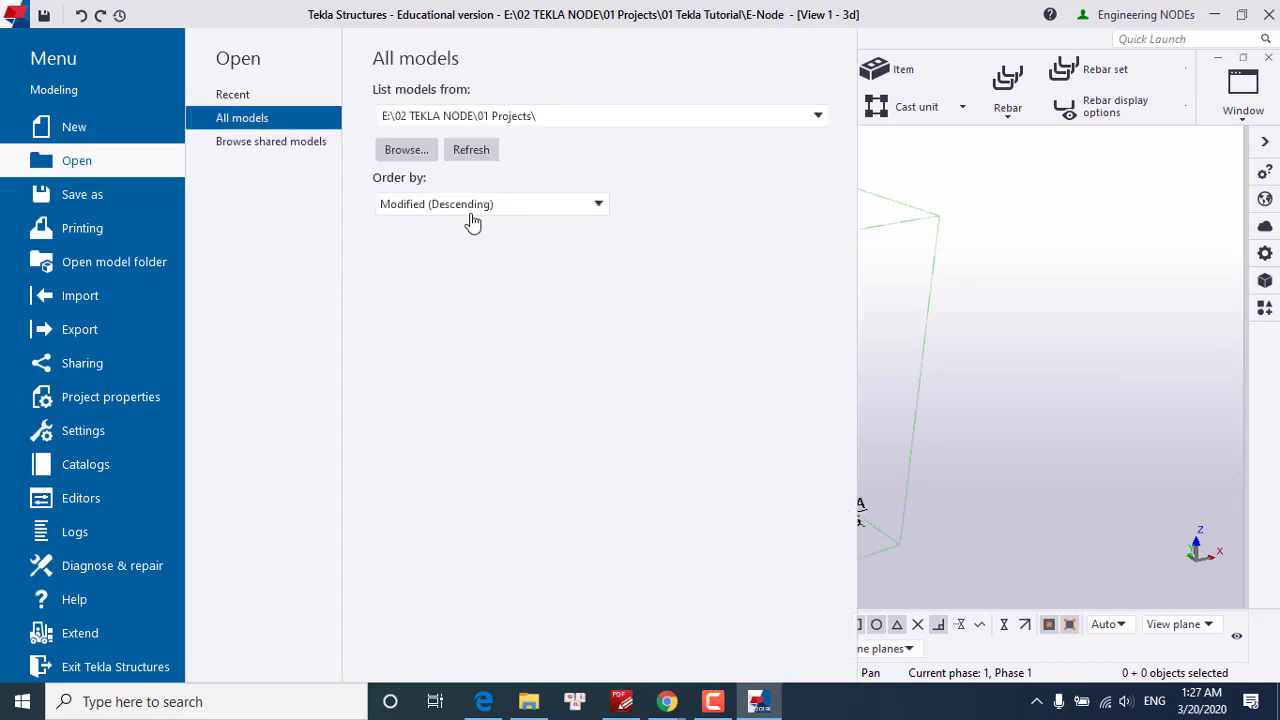
pyautogui.click(414, 158)
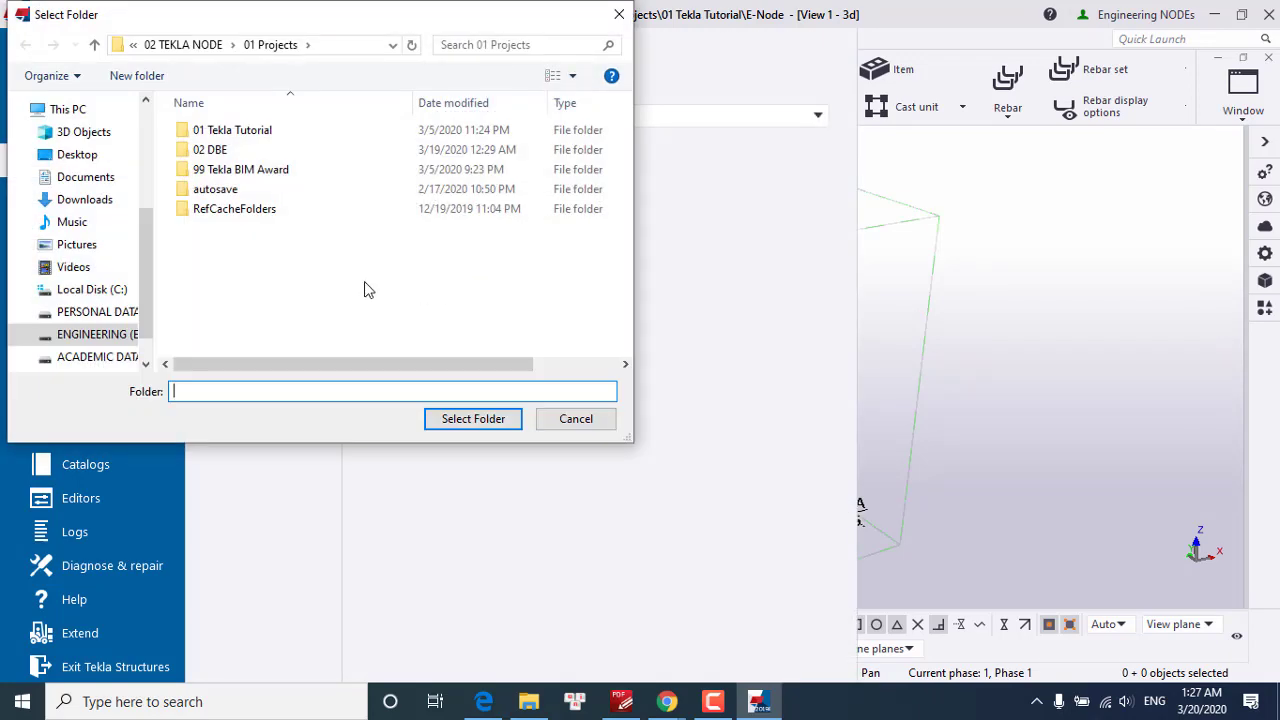
# Select the DBE Model folder inside 02 DBE to open that model
pyautogui.doubleClick(242, 150)
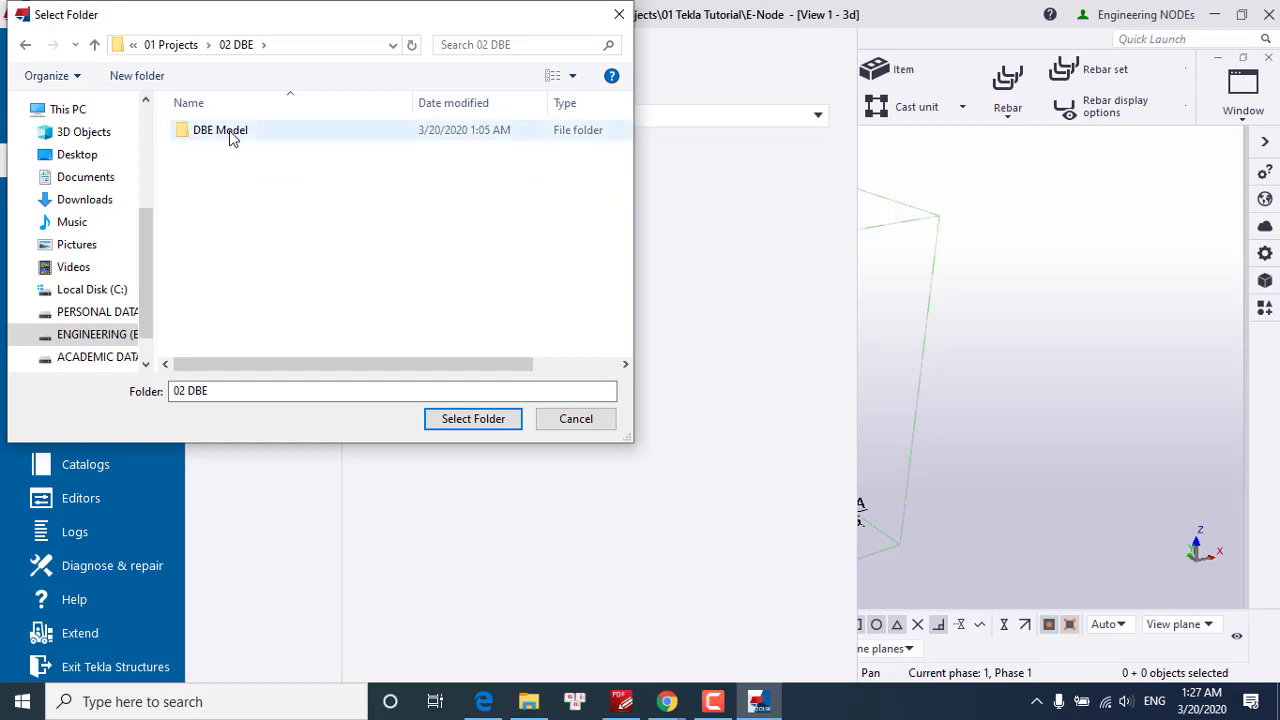
pyautogui.click(232, 135)
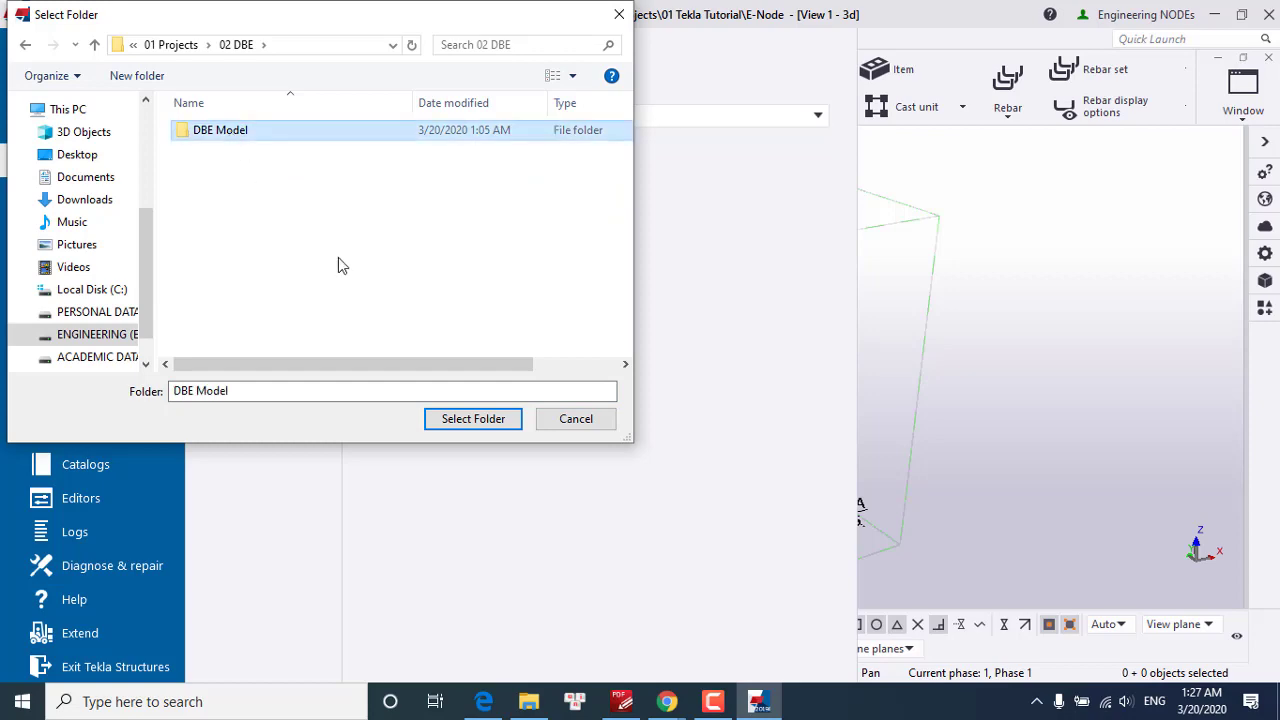
pyautogui.click(470, 419)
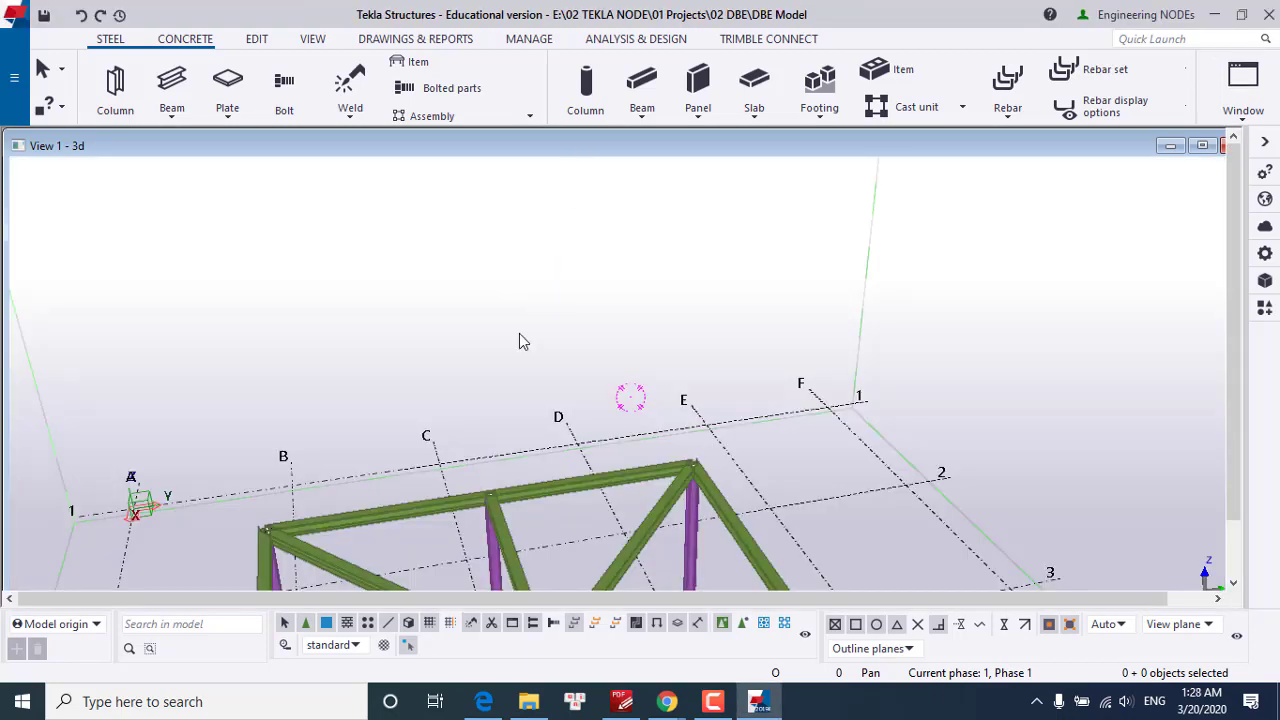
# Zoom and orbit around the DBE Model steel frame, ending with grid 1–6 on the left
pyautogui.scroll(5, 520, 340)
pyautogui.moveTo(520, 340); pyautogui.dragTo(373, 432, button='middle')
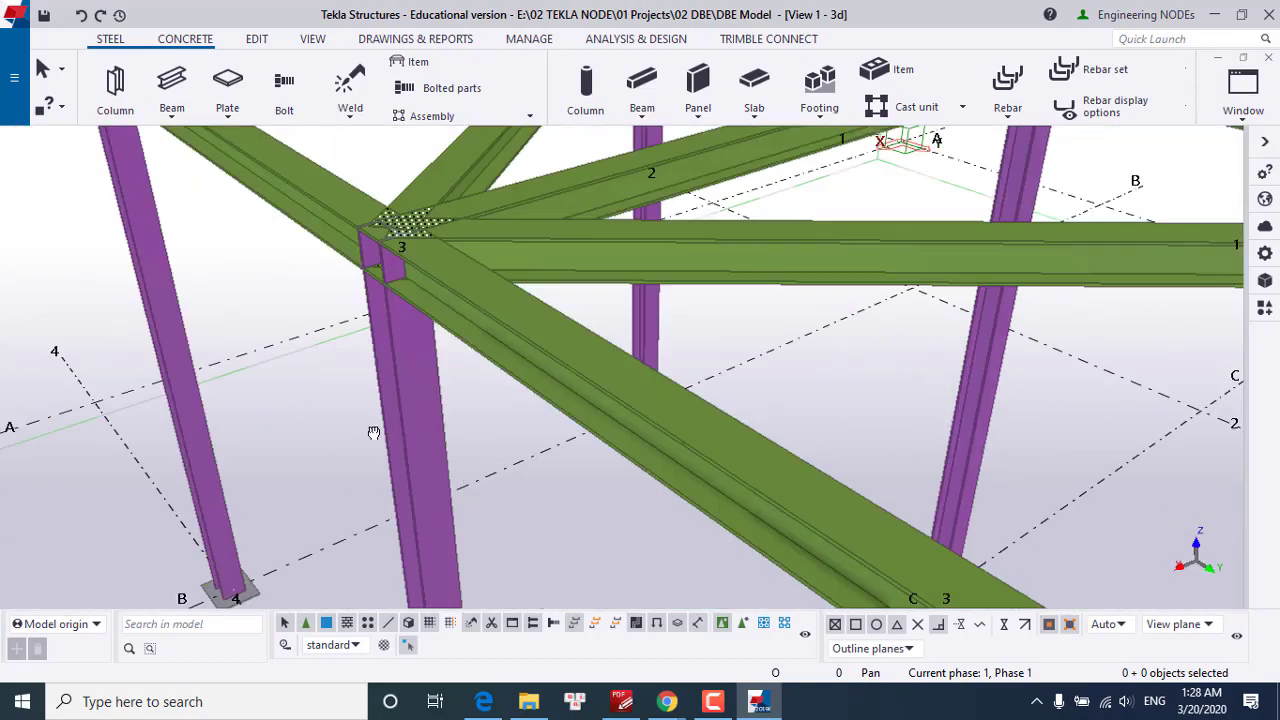
pyautogui.scroll(-8, 373, 432)
pyautogui.scroll(4, 459, 420)
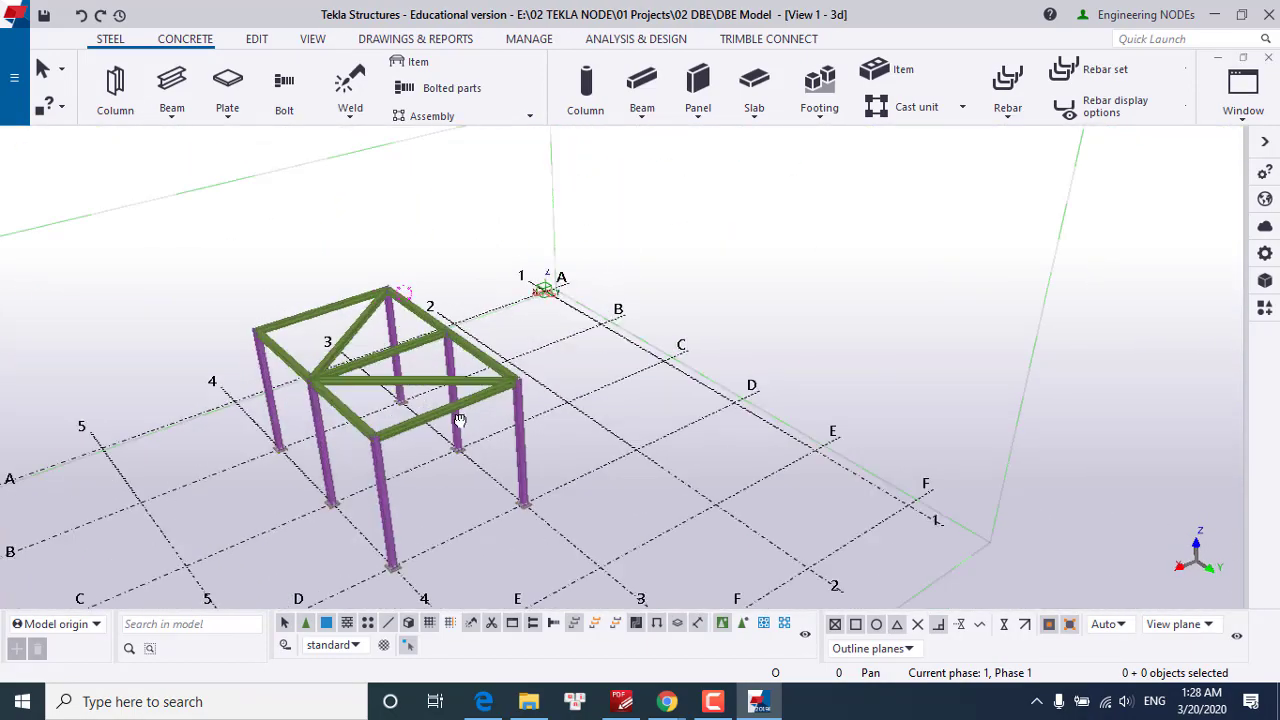
pyautogui.keyDown('ctrl'); pyautogui.moveTo(459, 420); pyautogui.dragTo(550, 425, button='middle'); pyautogui.keyUp('ctrl')
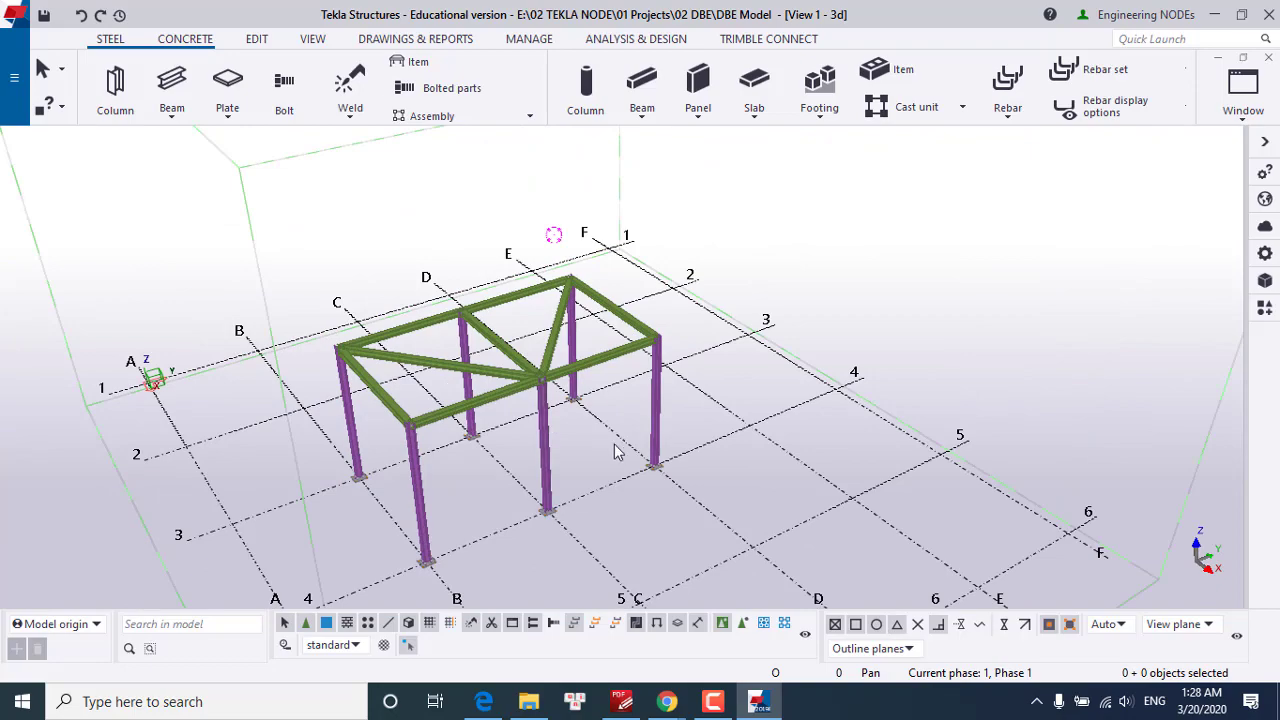
pyautogui.keyDown('ctrl'); pyautogui.moveTo(617, 452); pyautogui.dragTo(434, 450, button='middle'); pyautogui.keyUp('ctrl')
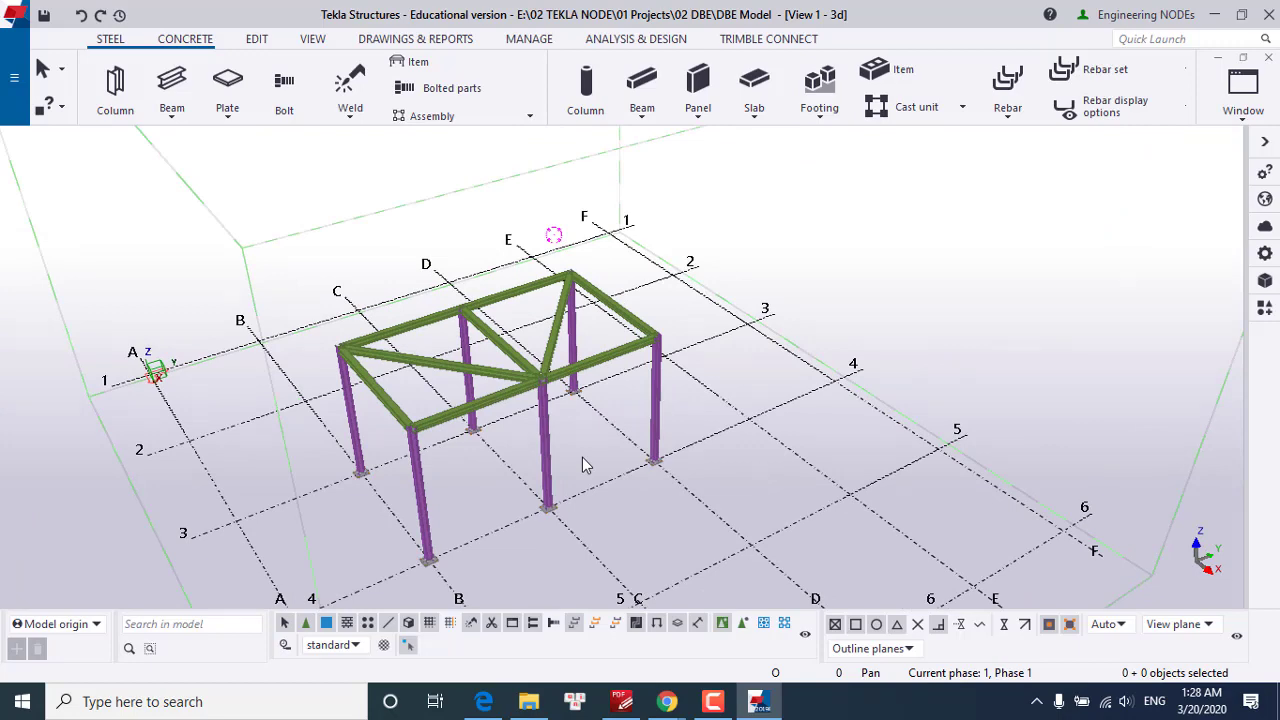
pyautogui.keyDown('ctrl'); pyautogui.moveTo(686, 467); pyautogui.dragTo(473, 478, button='middle'); pyautogui.keyUp('ctrl')
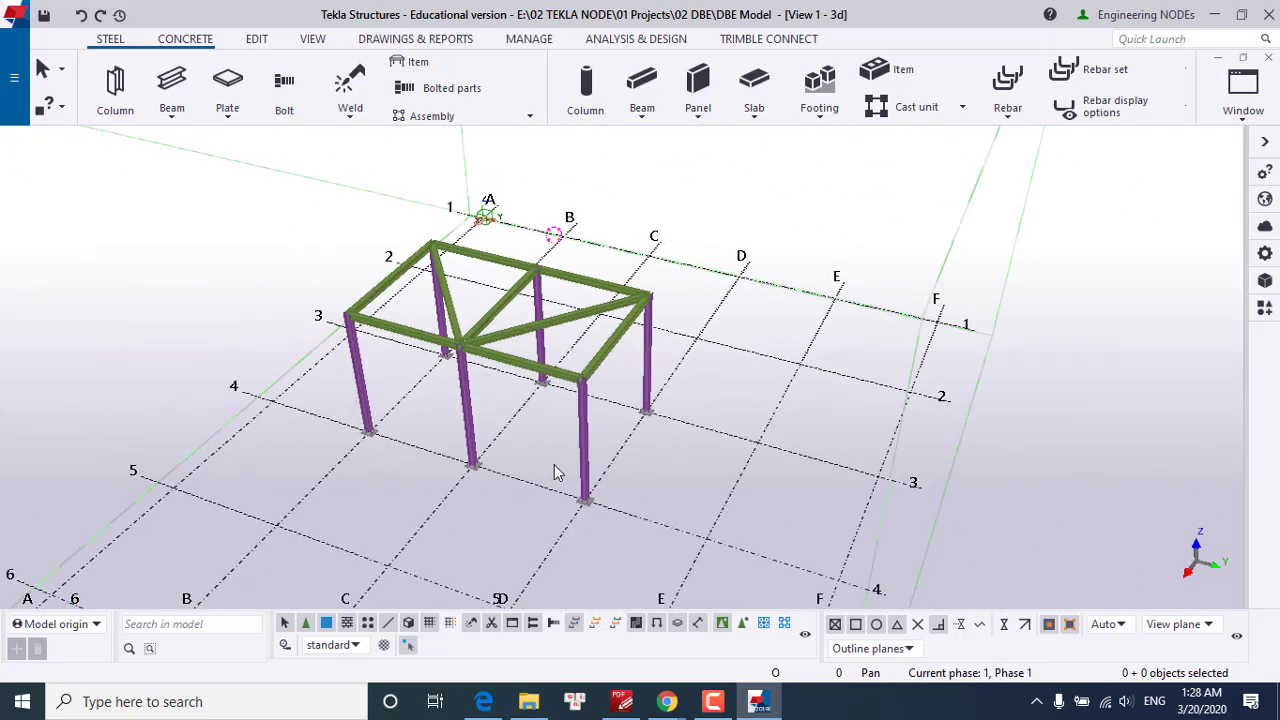